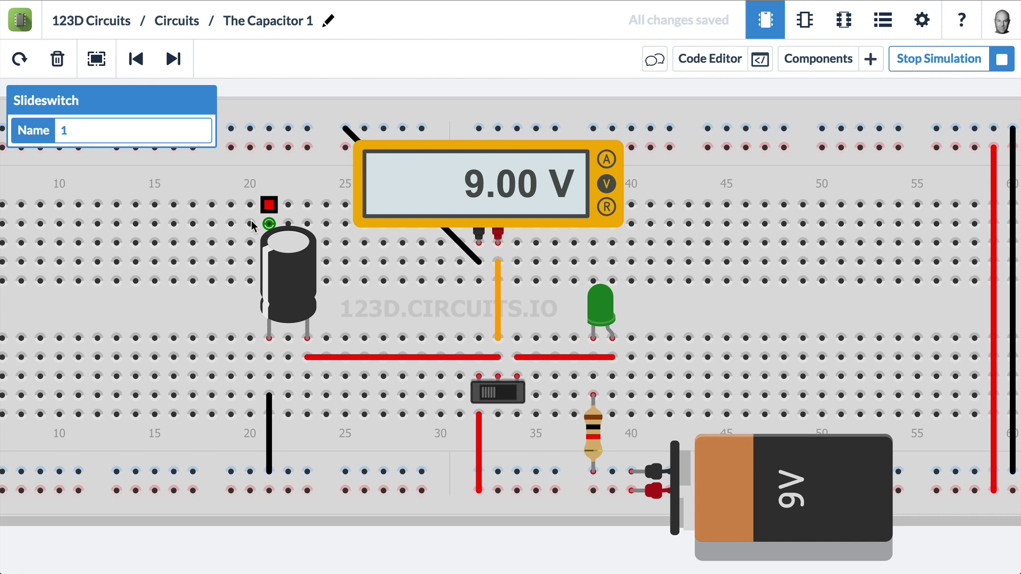
# Select the capacitor to view its 1000 µF, 20 V properties
pyautogui.click(285, 266)
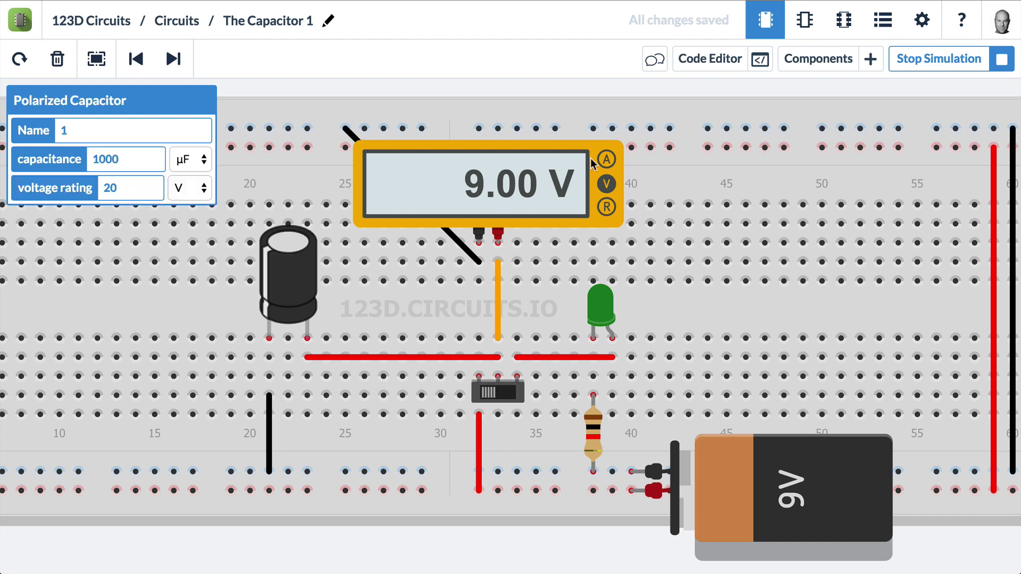
# Browse the 123D Components library, then close it to reveal the full breadboard
pyautogui.click(824, 60)
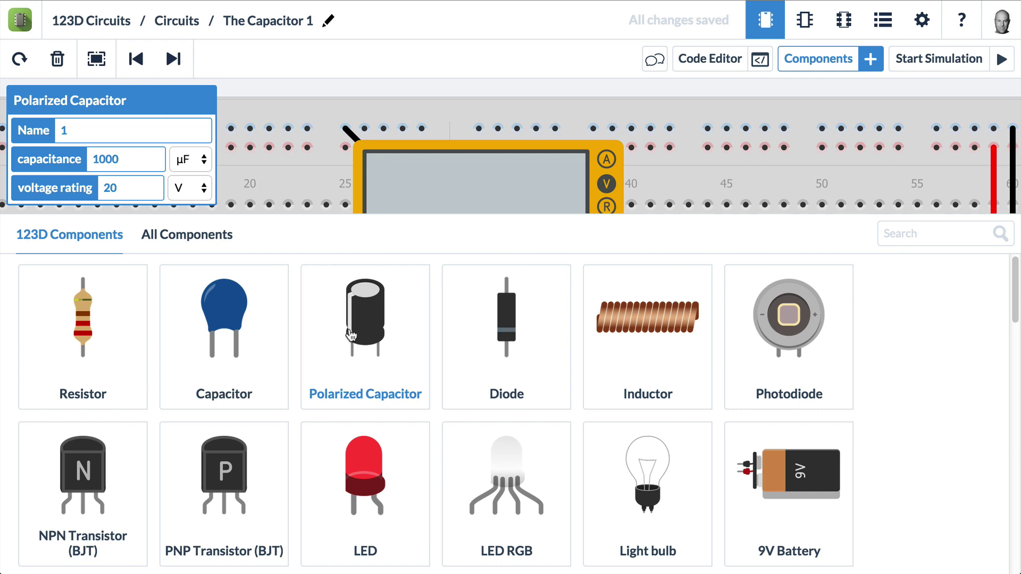
pyautogui.click(819, 65)
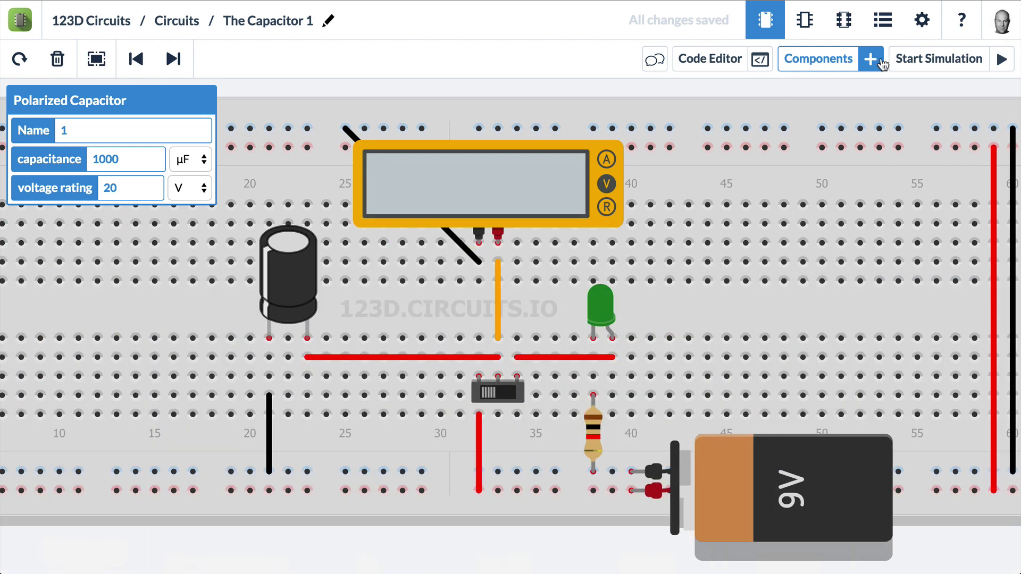
# Restart the simulation and flip the slide switch back and forth, ending with the capacitor discharging
pyautogui.click(936, 59)
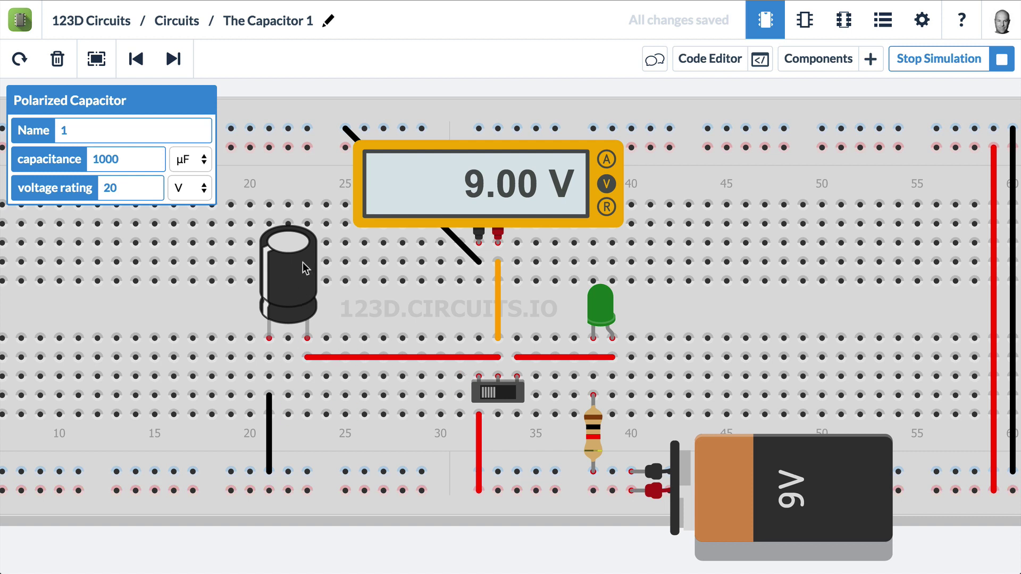
pyautogui.click(491, 394)
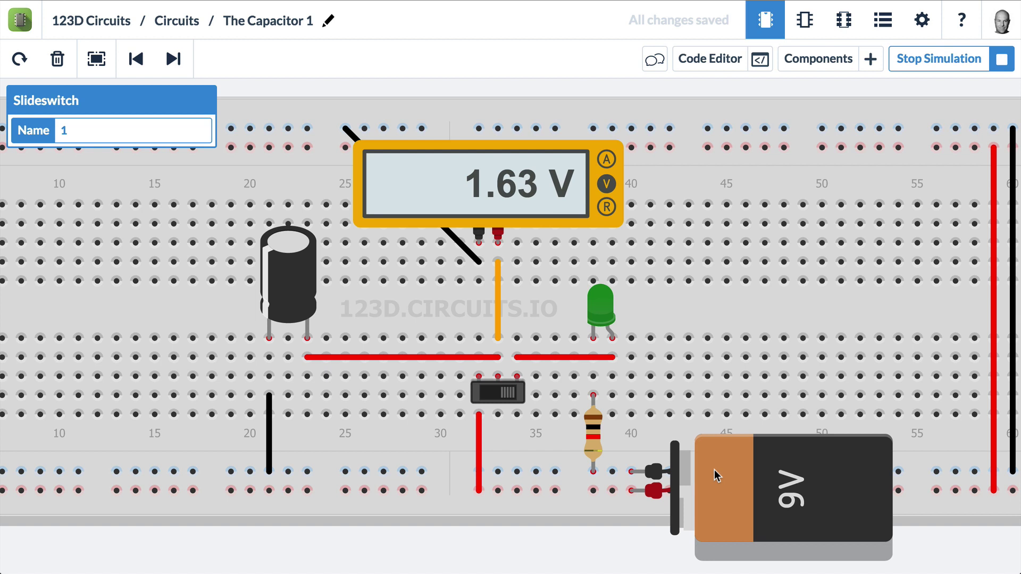
pyautogui.click(498, 393)
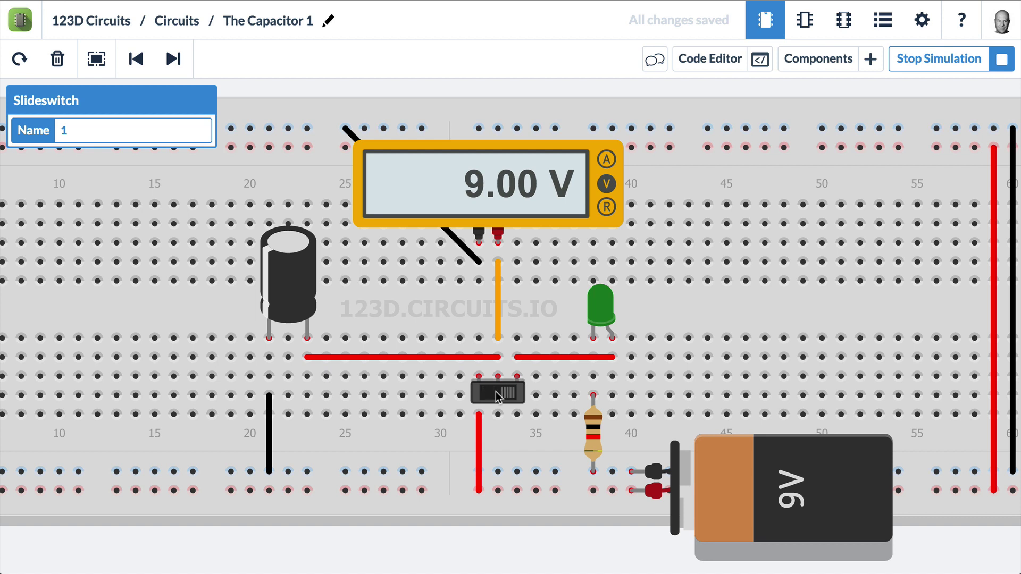
pyautogui.click(495, 391)
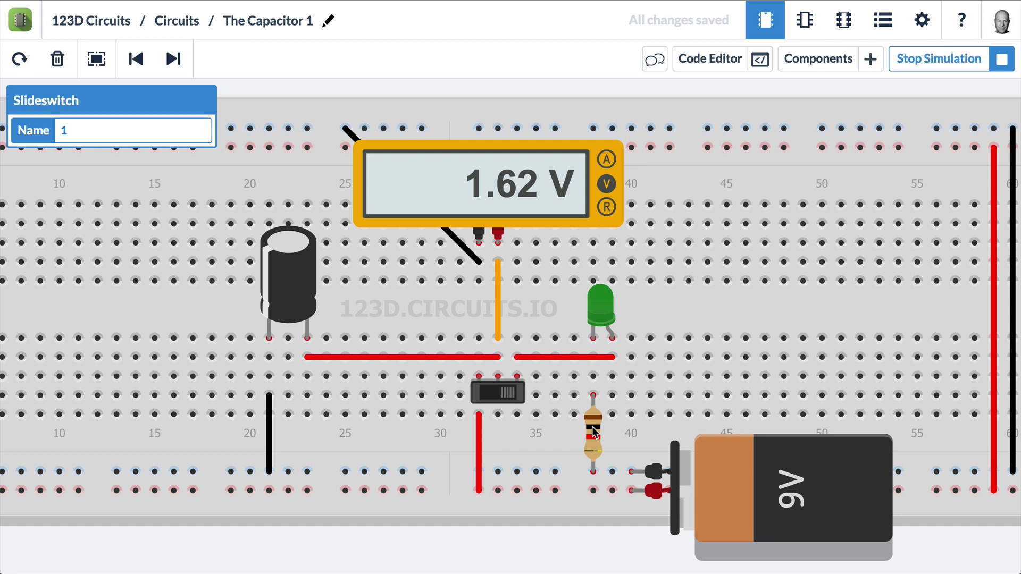
pyautogui.click(501, 394)
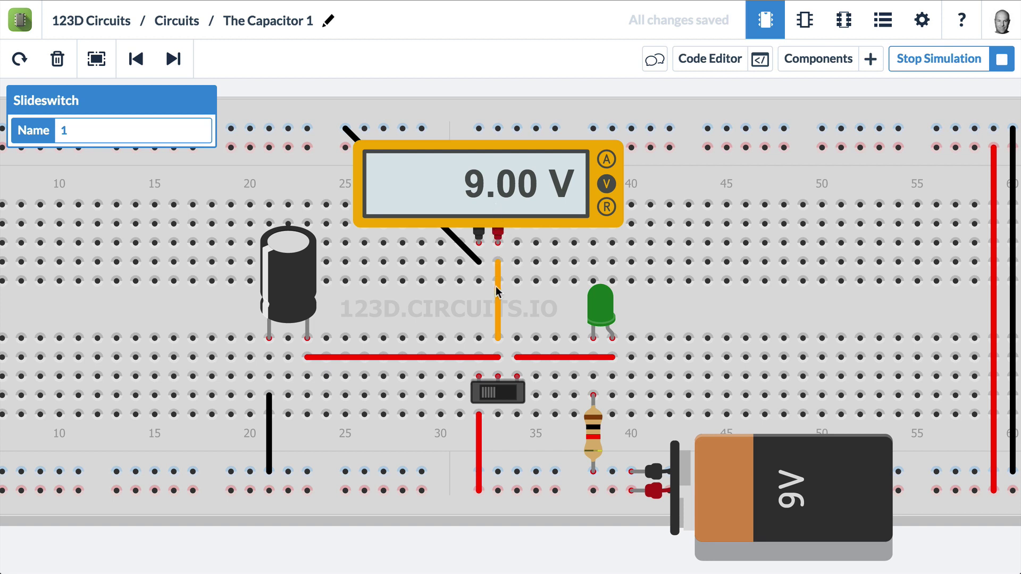
pyautogui.click(496, 393)
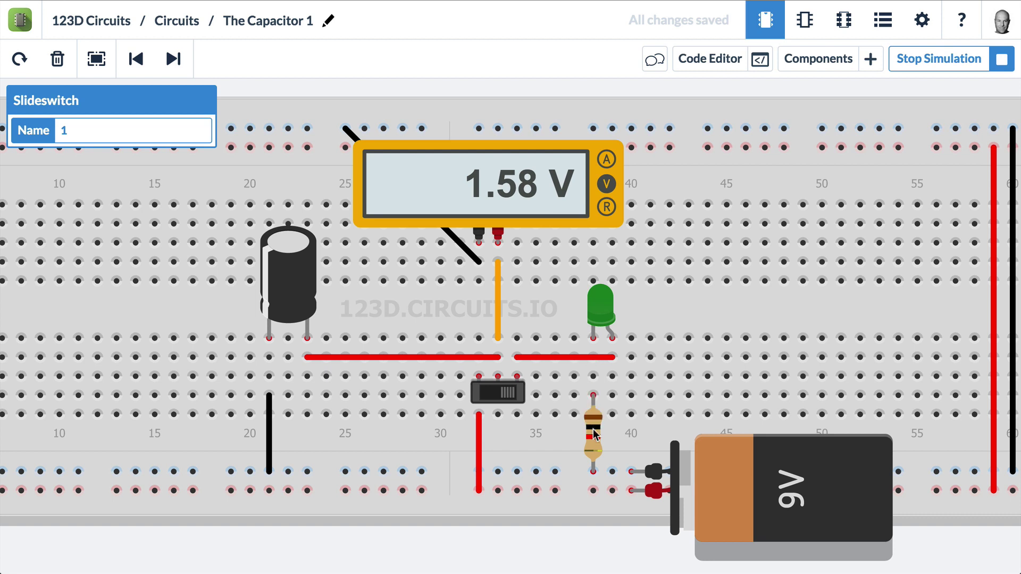
# Rename the capacitor to 'our cap', keeping µF as the unit, and select the voltage rating
pyautogui.click(274, 284)
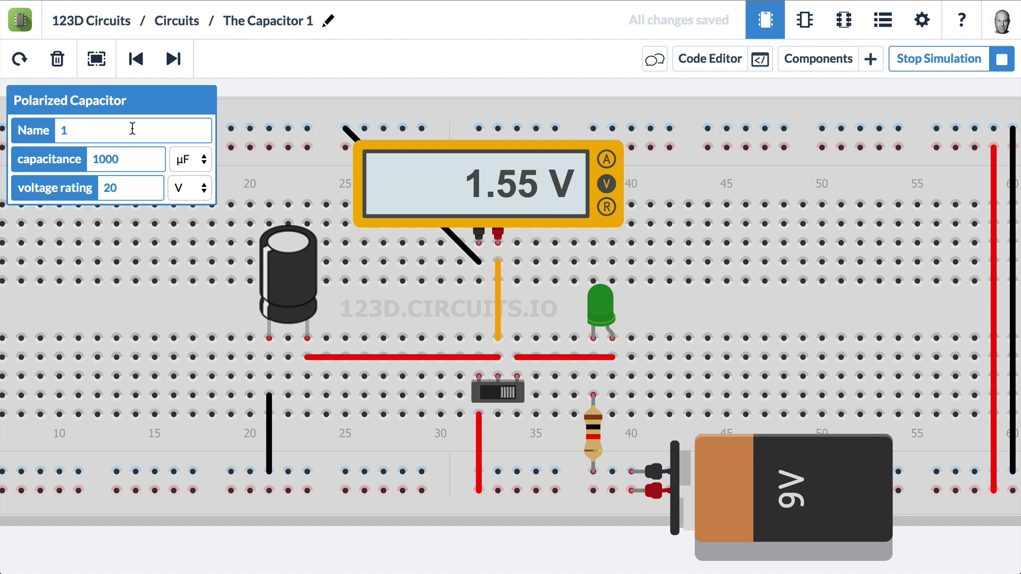
pyautogui.moveTo(99, 130); pyautogui.dragTo(46, 128)
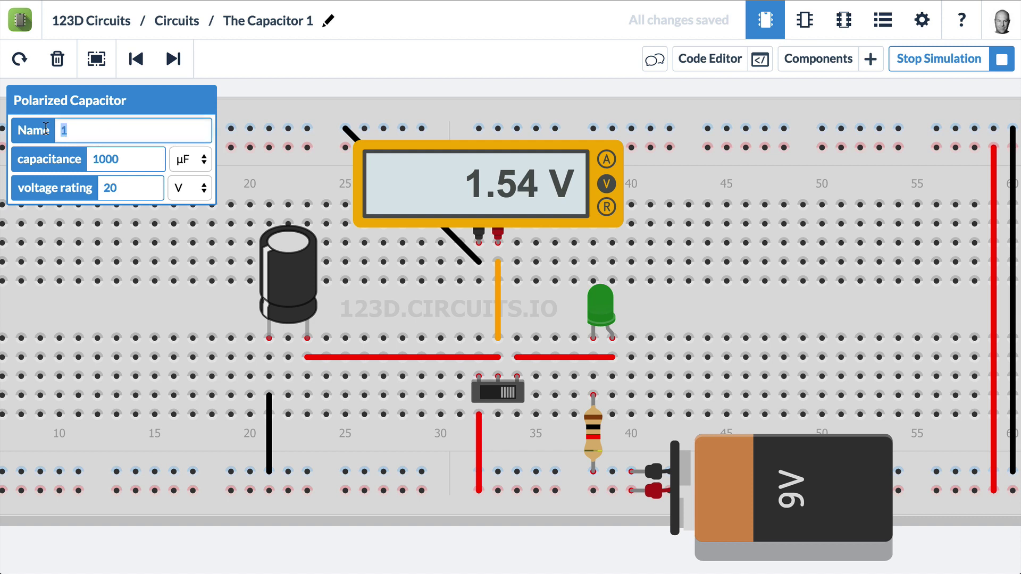
pyautogui.write('our cap')
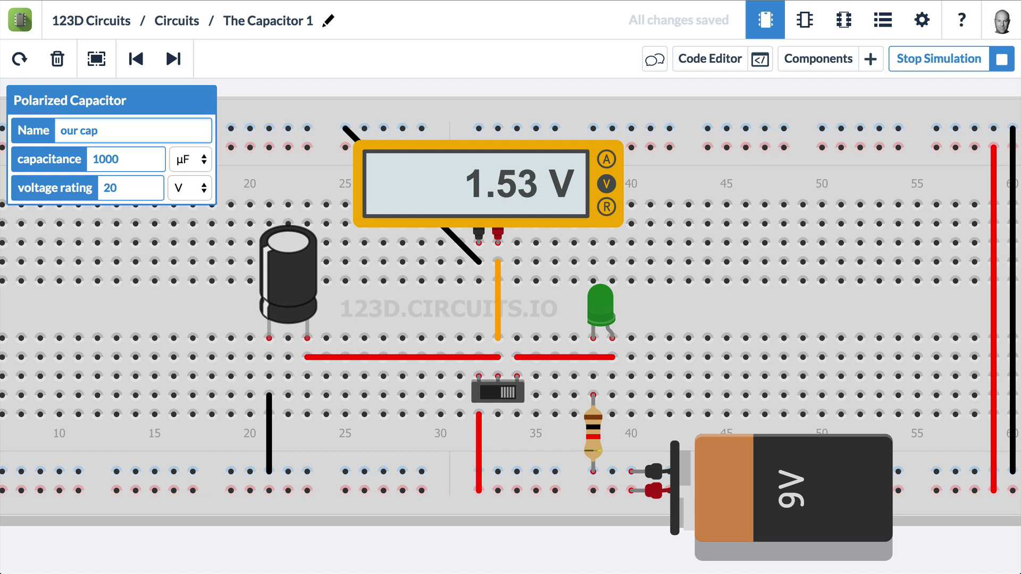
pyautogui.press('Tab')
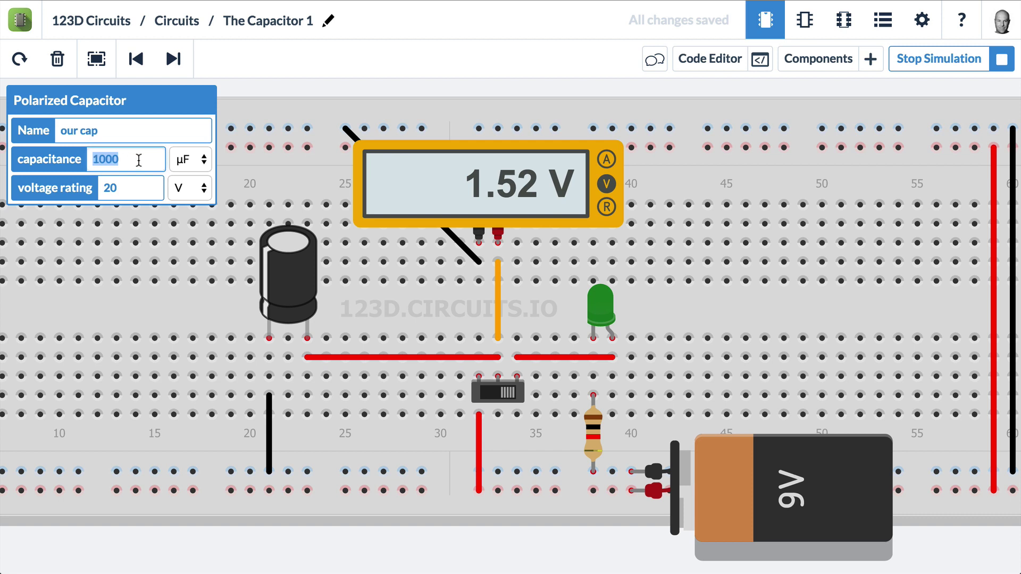
pyautogui.click(203, 161)
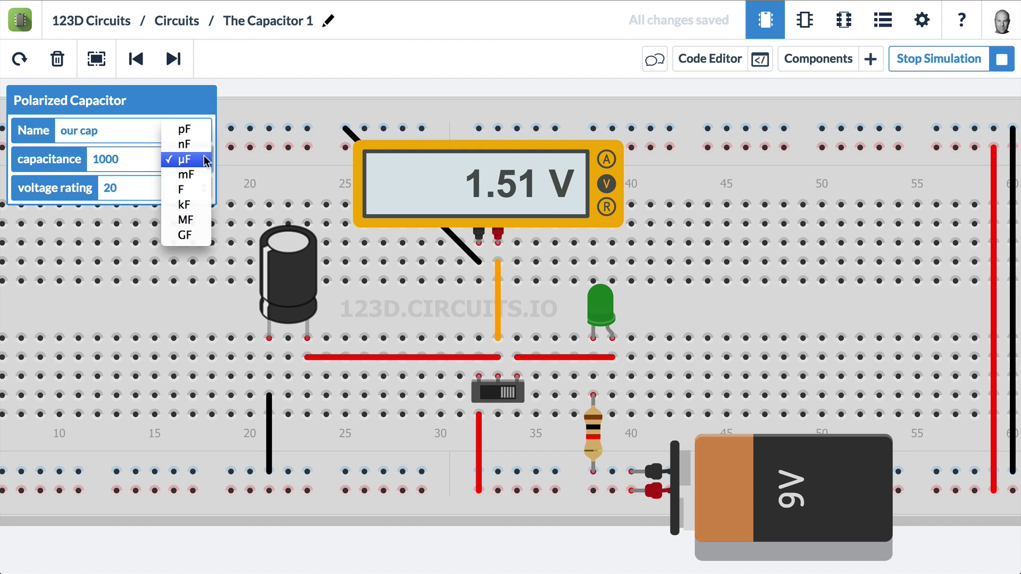
pyautogui.click(205, 160)
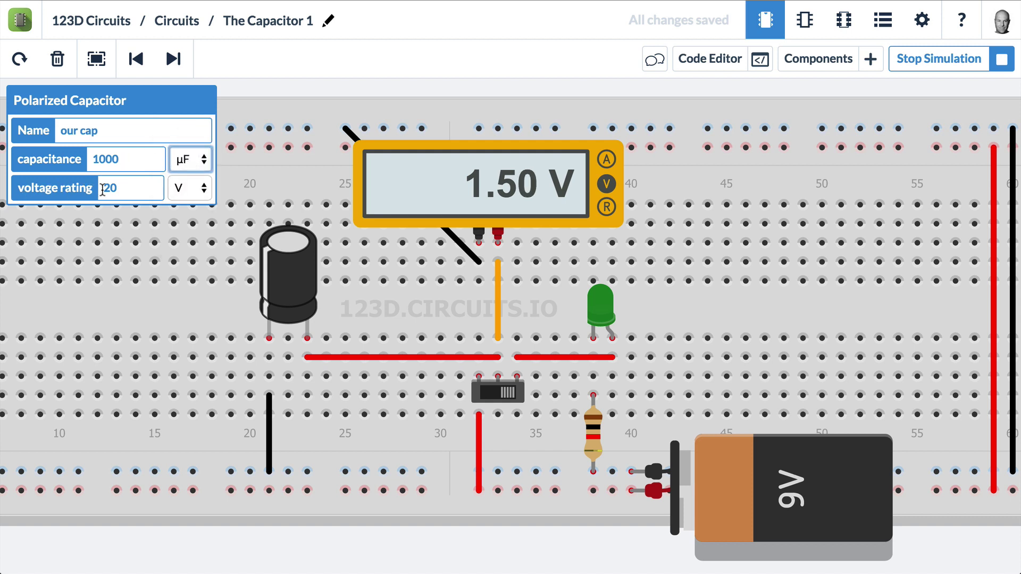
pyautogui.moveTo(127, 188); pyautogui.dragTo(99, 188)
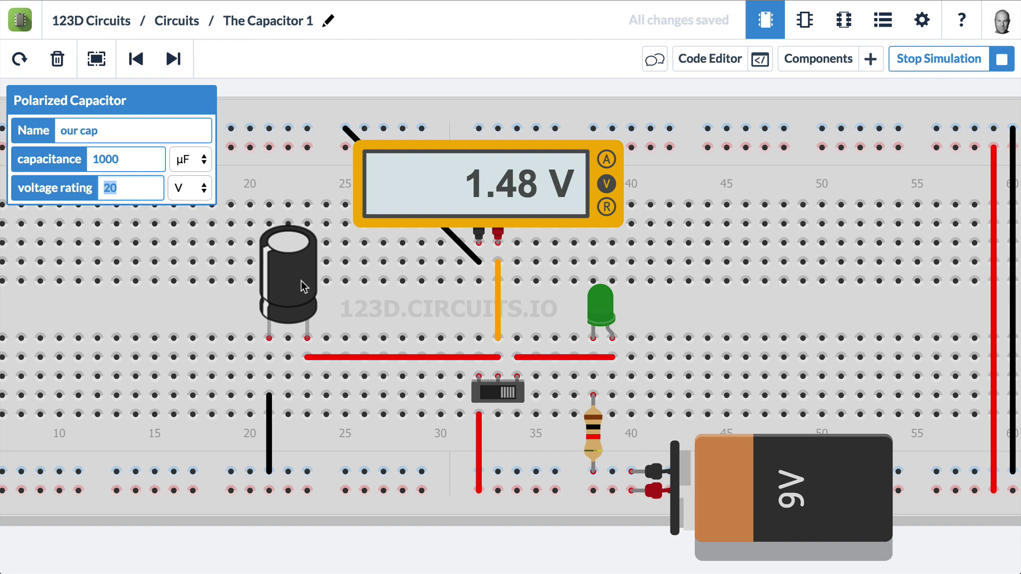
# Toggle the slide switch several times to recharge the capacitor and discharge it through the LED
pyautogui.click(500, 395)
pyautogui.click(499, 390)
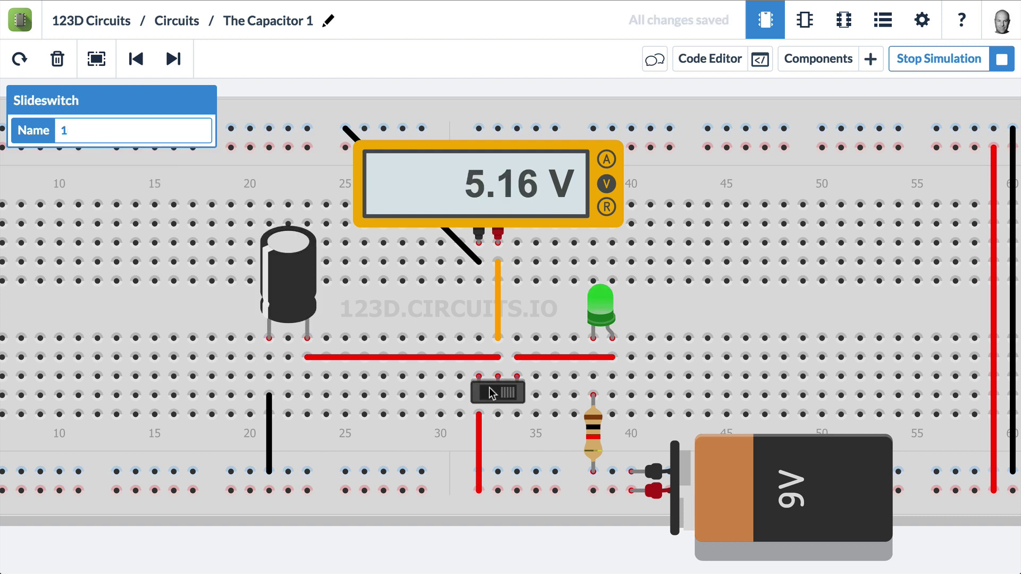
pyautogui.click(283, 262)
pyautogui.click(132, 159)
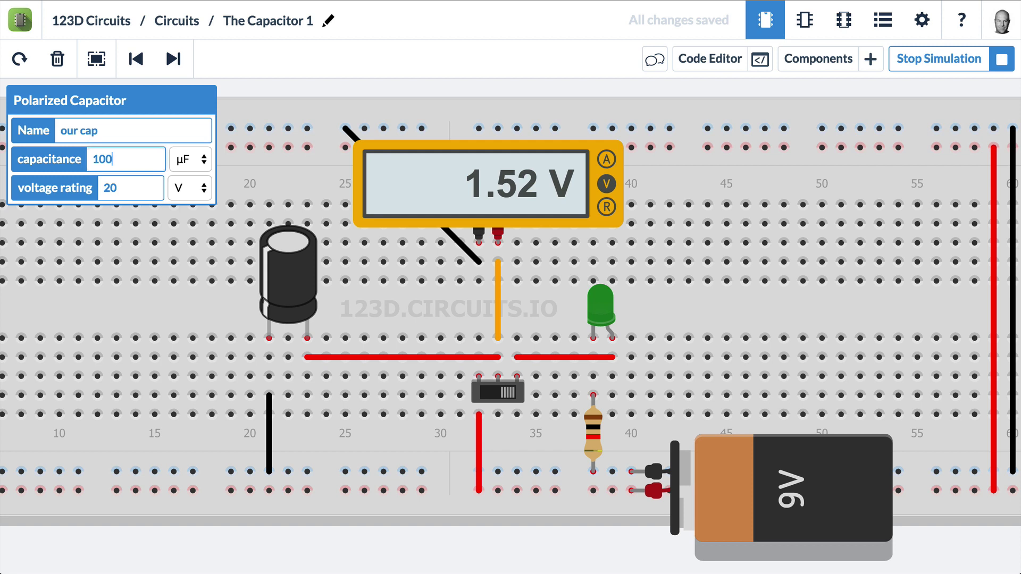
pyautogui.click(497, 394)
pyautogui.click(497, 393)
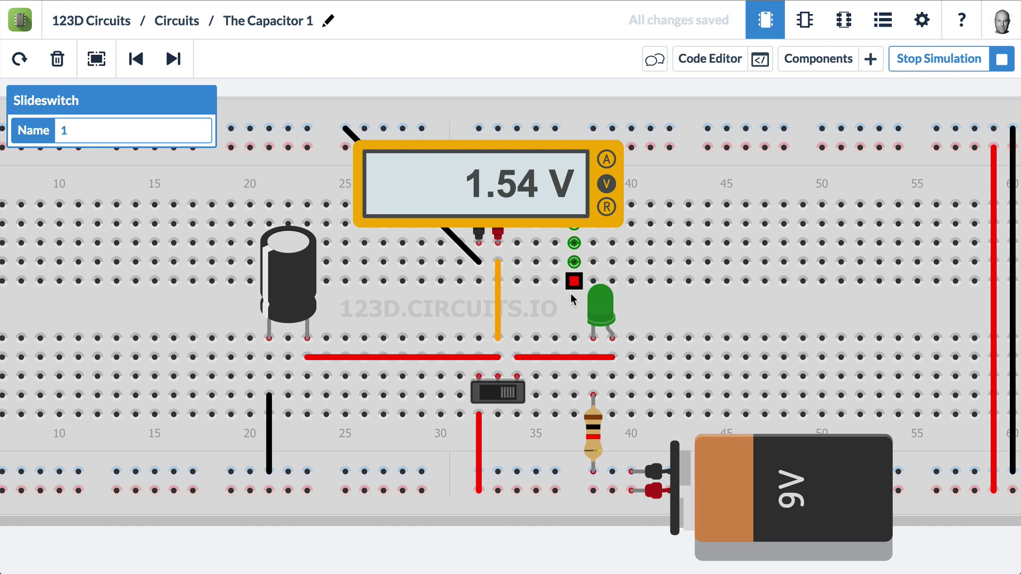
pyautogui.click(498, 395)
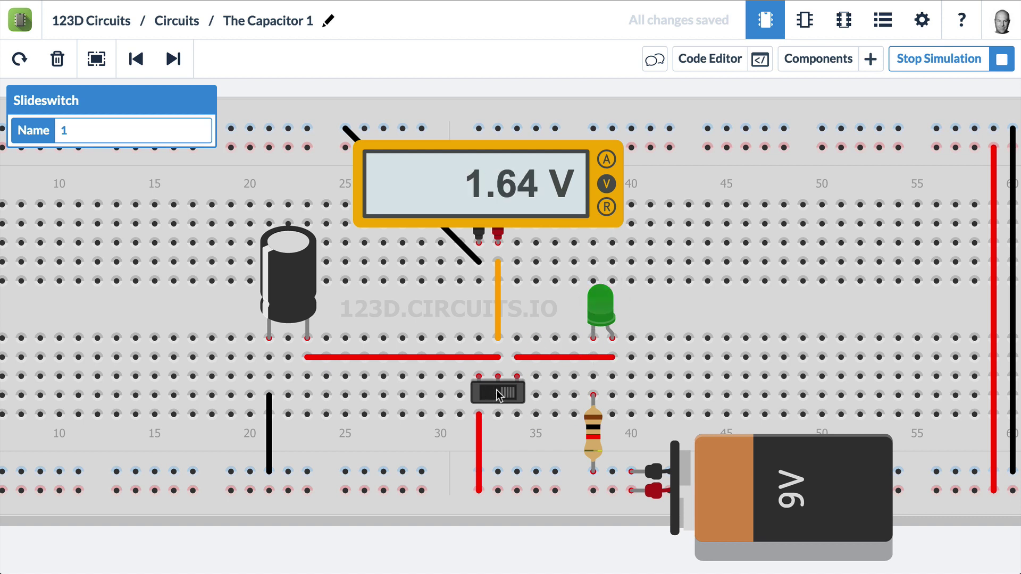
pyautogui.click(499, 394)
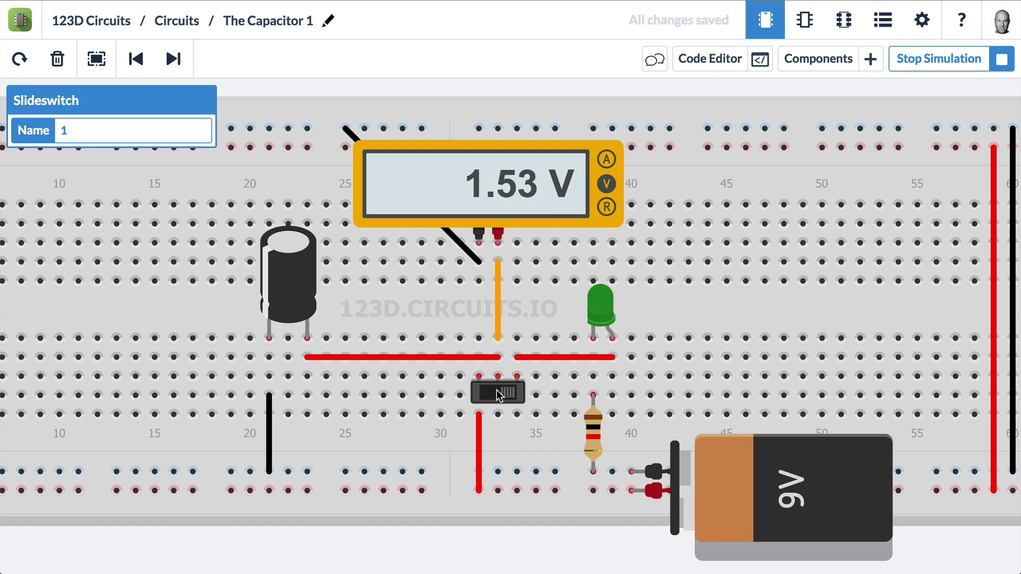
# Append a 0 to make the capacitance 1000 µF, then charge and discharge the capacitor
pyautogui.click(301, 290)
pyautogui.click(130, 159)
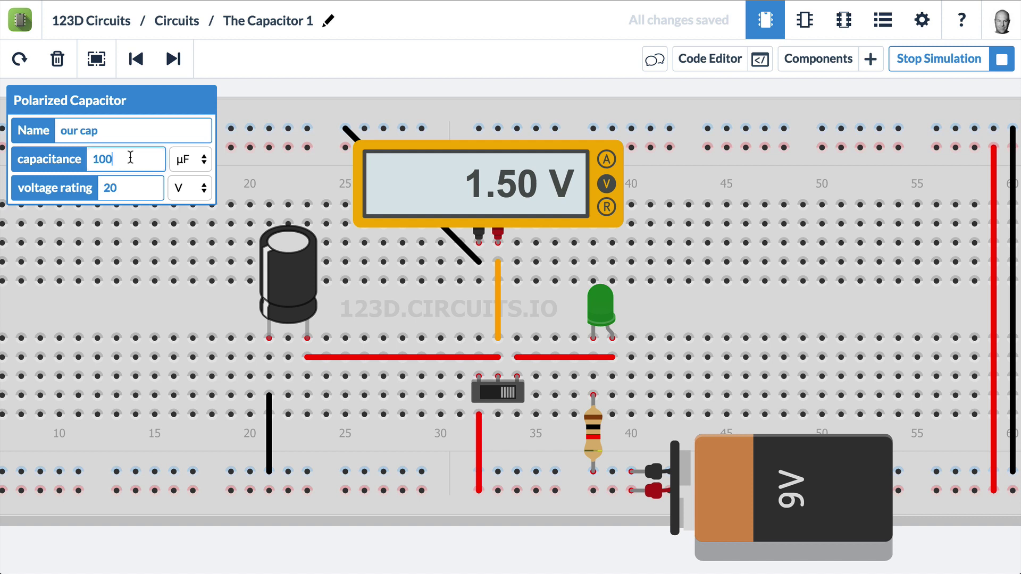
pyautogui.write('0')
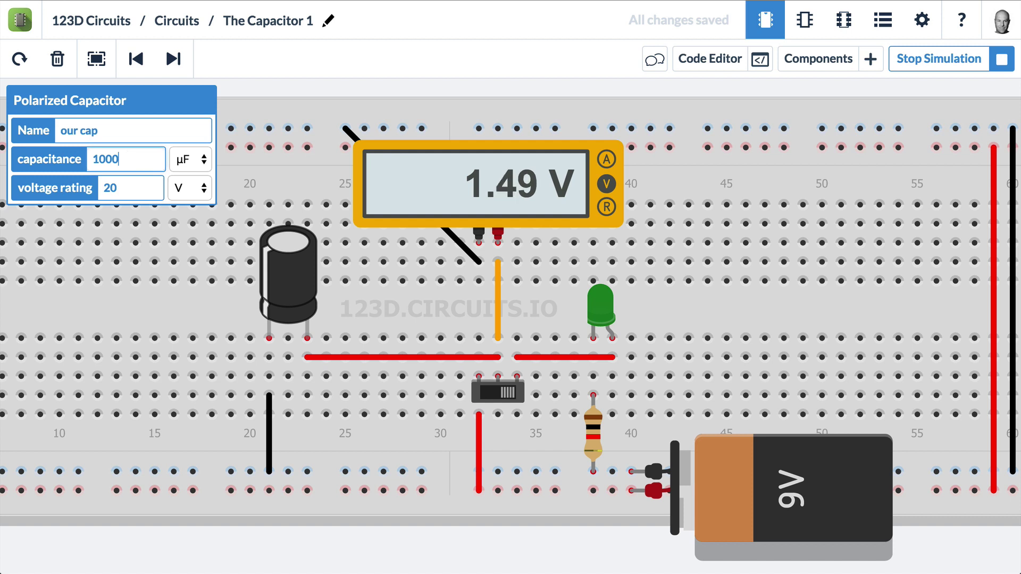
pyautogui.click(499, 394)
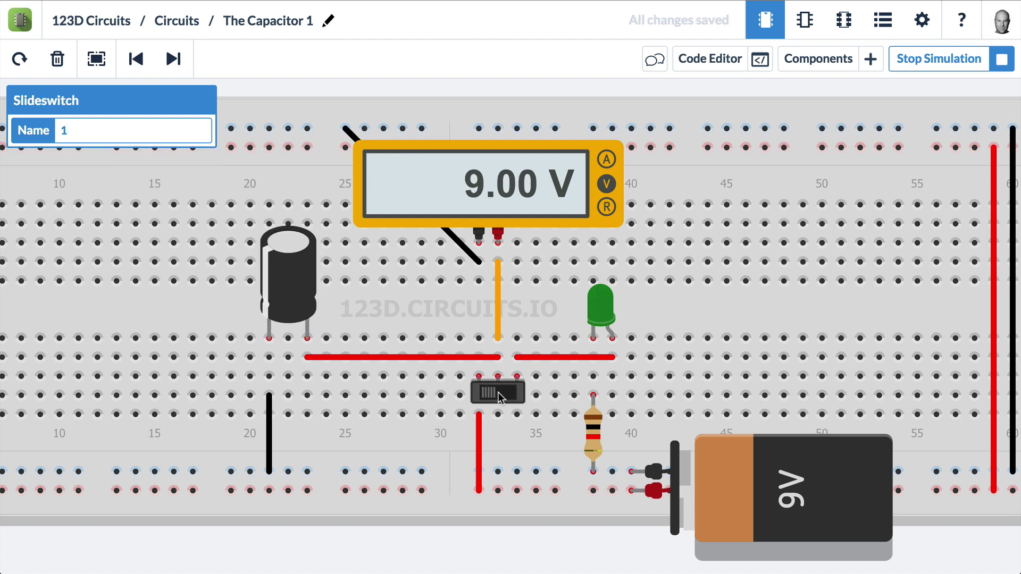
pyautogui.click(498, 393)
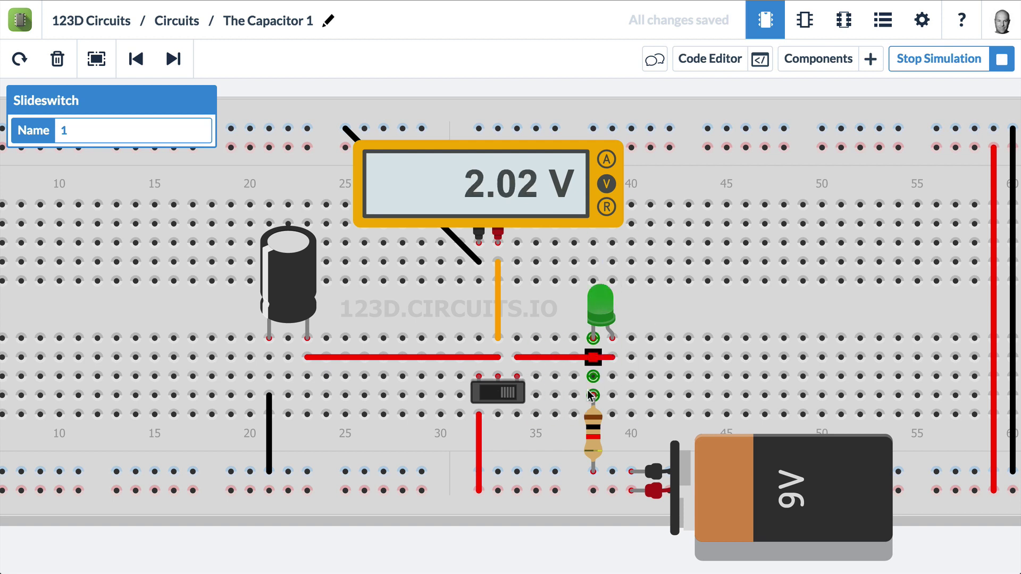
# Change the resistor from 1000 to 2000 Ω, then recharge and discharge the capacitor
pyautogui.click(591, 436)
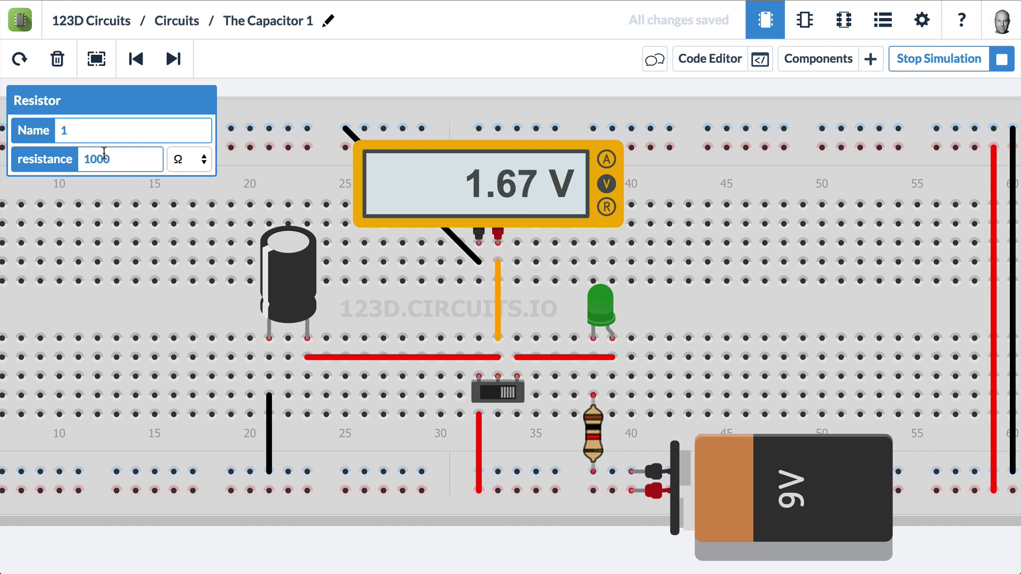
pyautogui.moveTo(155, 160); pyautogui.dragTo(80, 159)
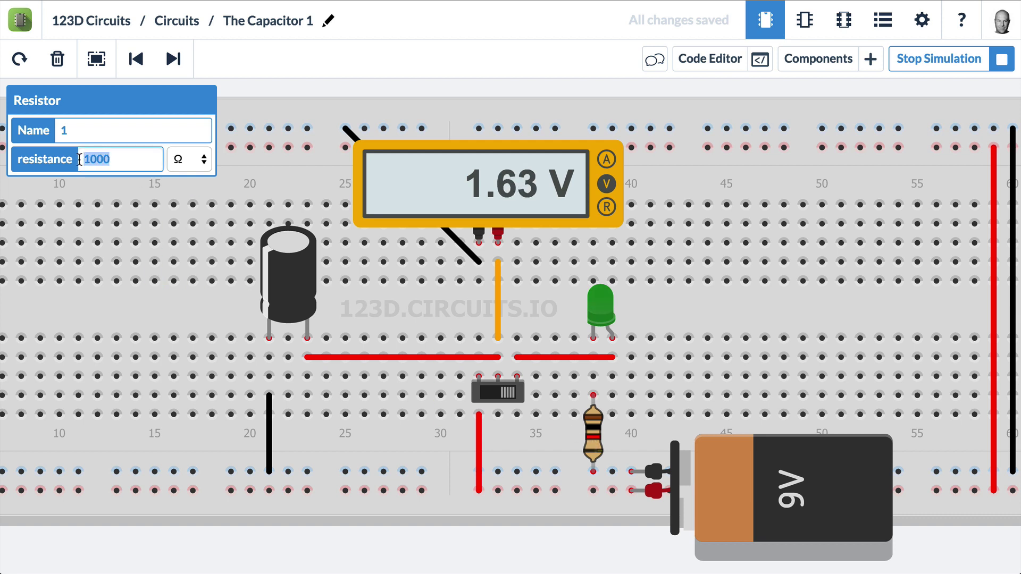
pyautogui.write('2000')
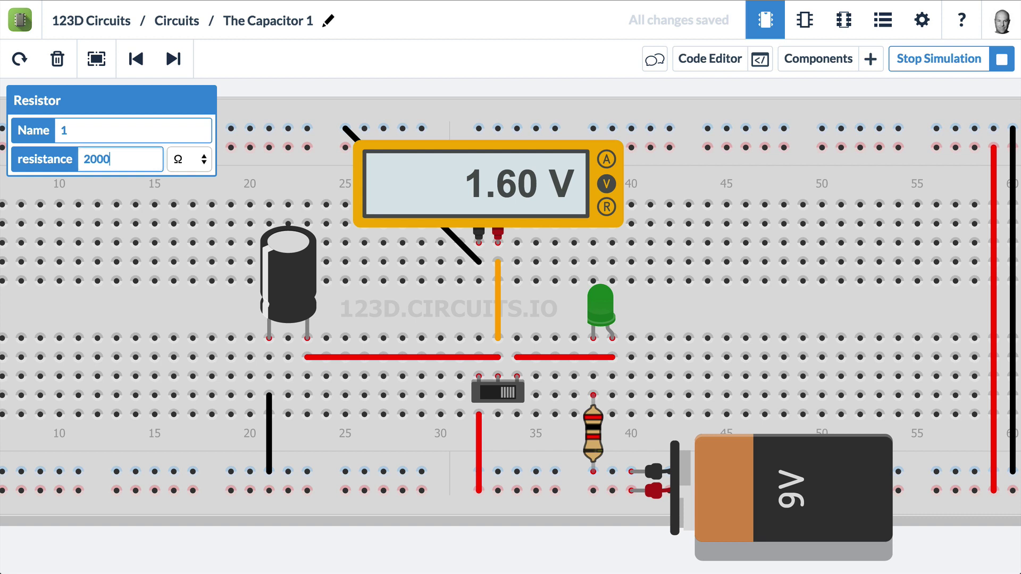
pyautogui.click(500, 391)
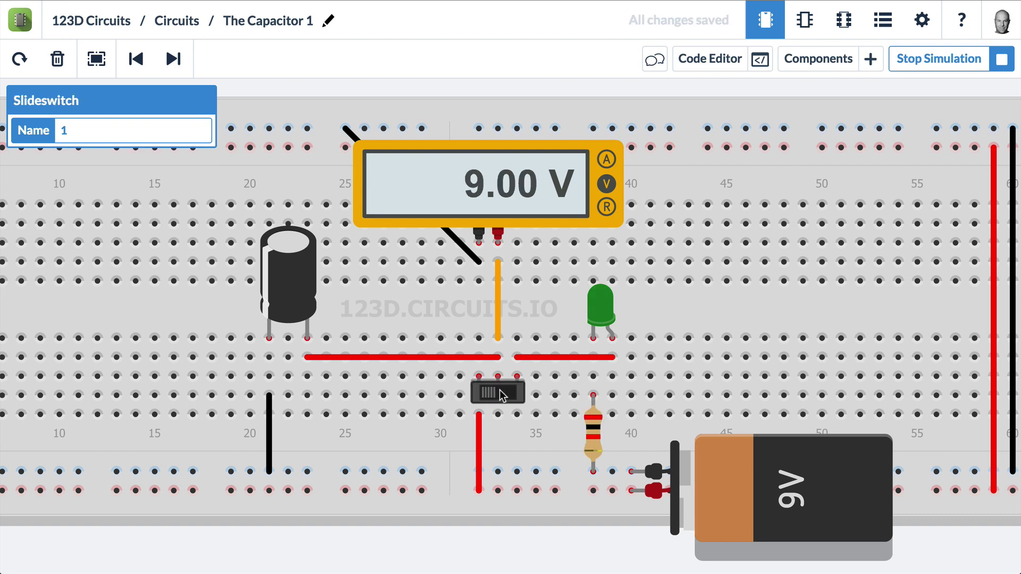
pyautogui.click(500, 392)
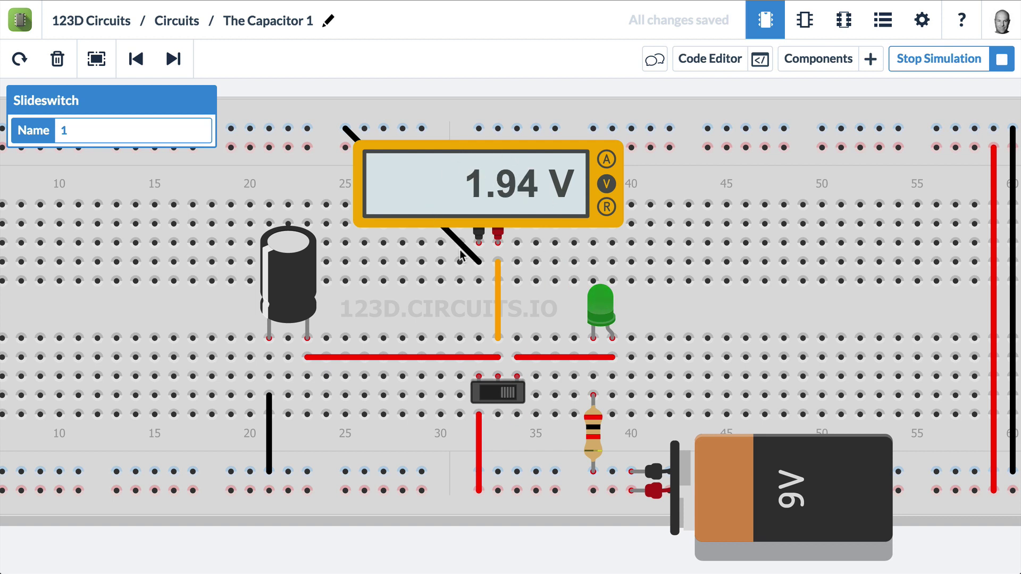
# Cycle charge and discharge three times, confirm the 2000 Ω resistor, and recharge to 9 V
pyautogui.click(501, 395)
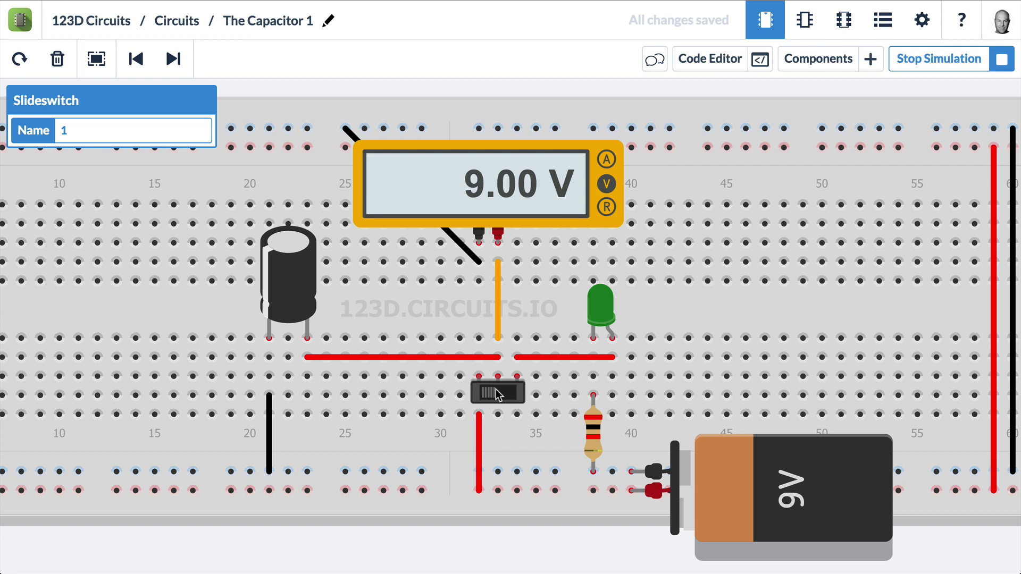
pyautogui.click(496, 392)
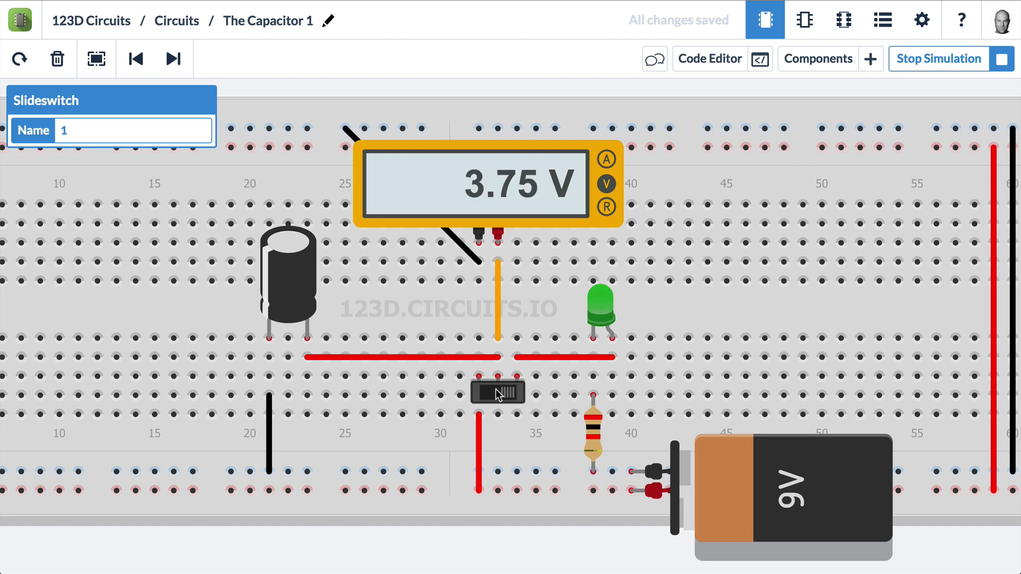
pyautogui.click(495, 393)
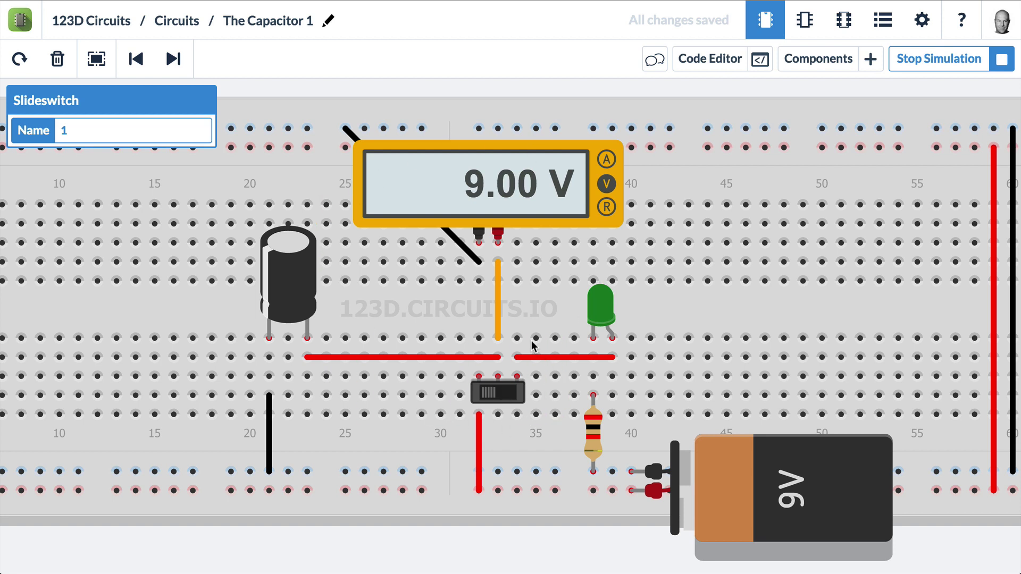
pyautogui.click(498, 392)
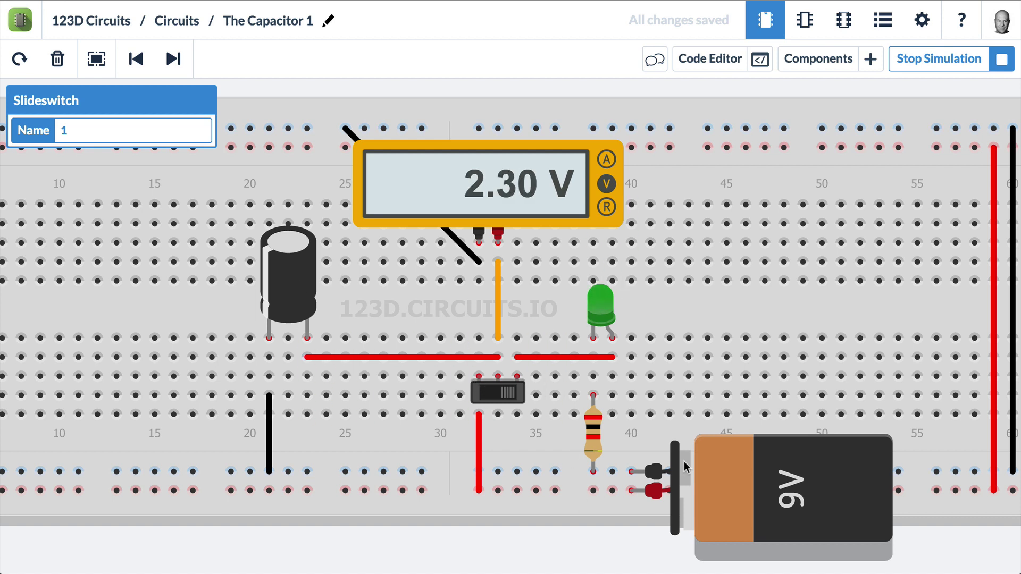
pyautogui.click(500, 394)
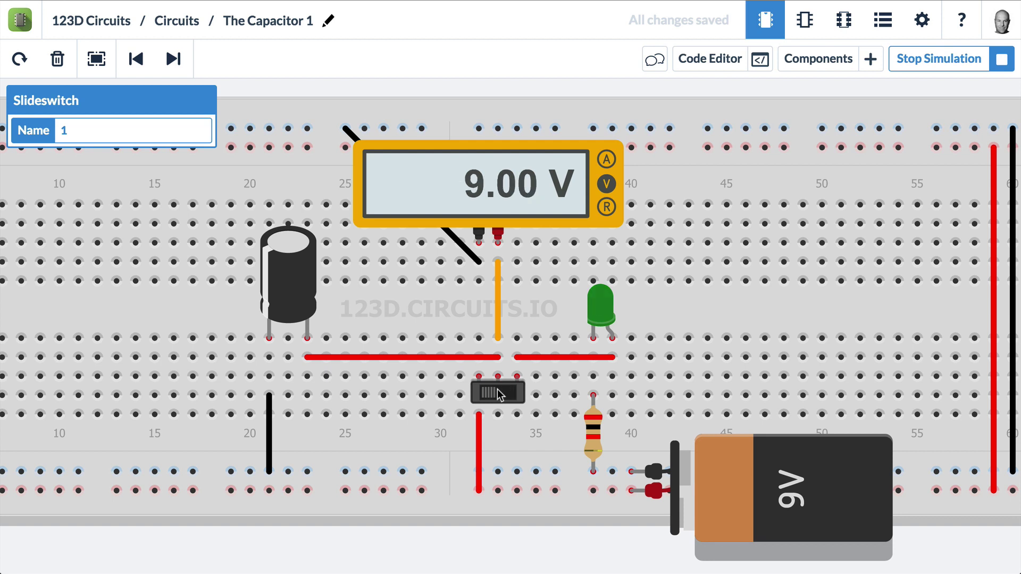
pyautogui.click(496, 394)
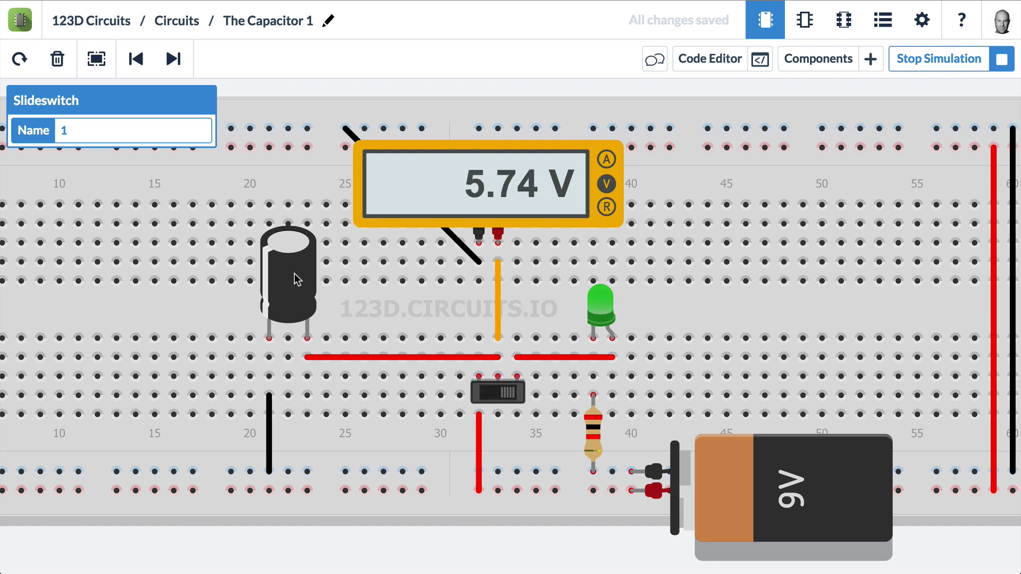
pyautogui.click(592, 431)
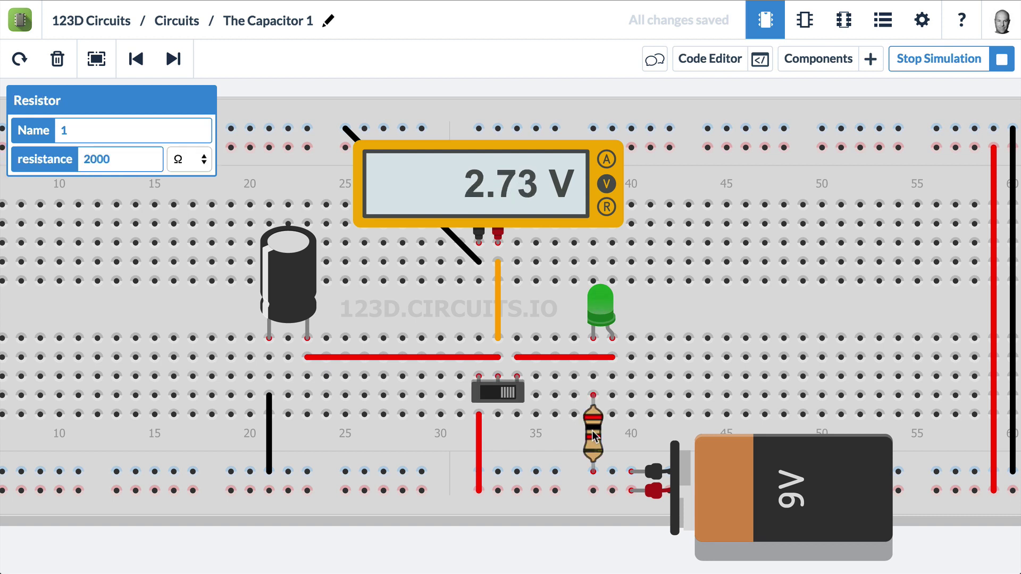
pyautogui.click(496, 390)
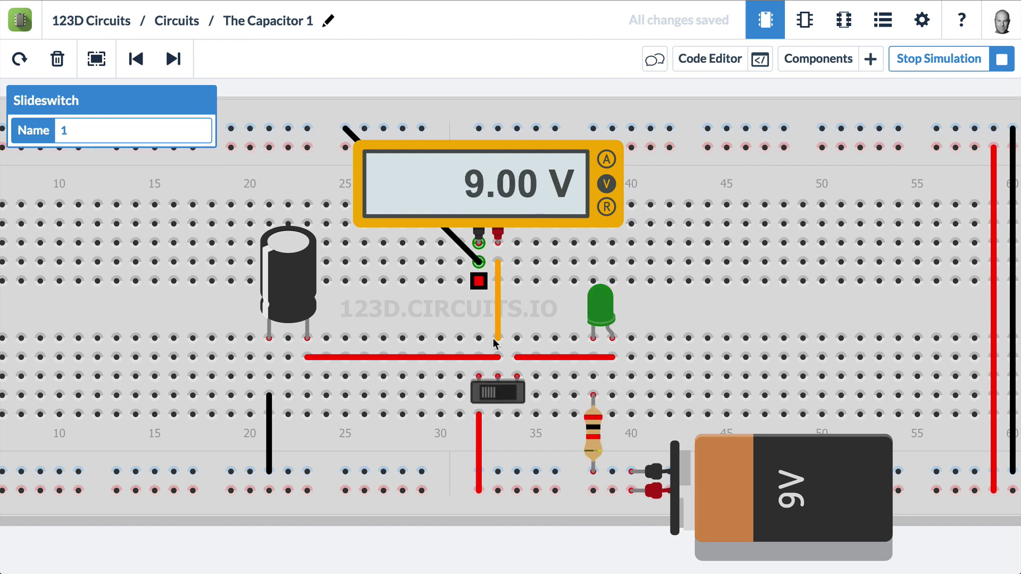